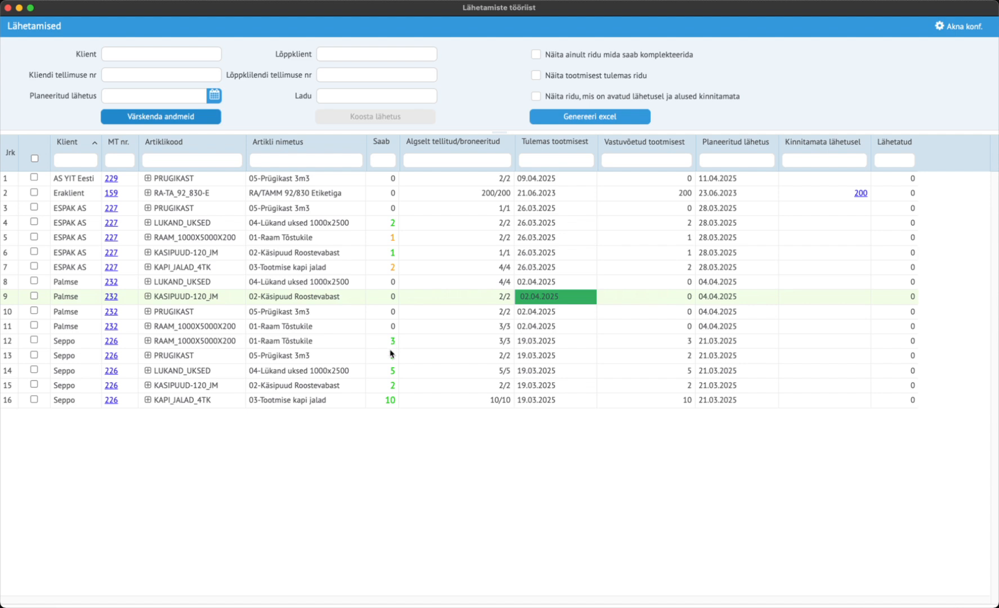
Examine the available, ordered, production and planned dispatch values of the KAPI_JALAD_4TK rows and the ESPAK AS production dates
left_click(481, 404)
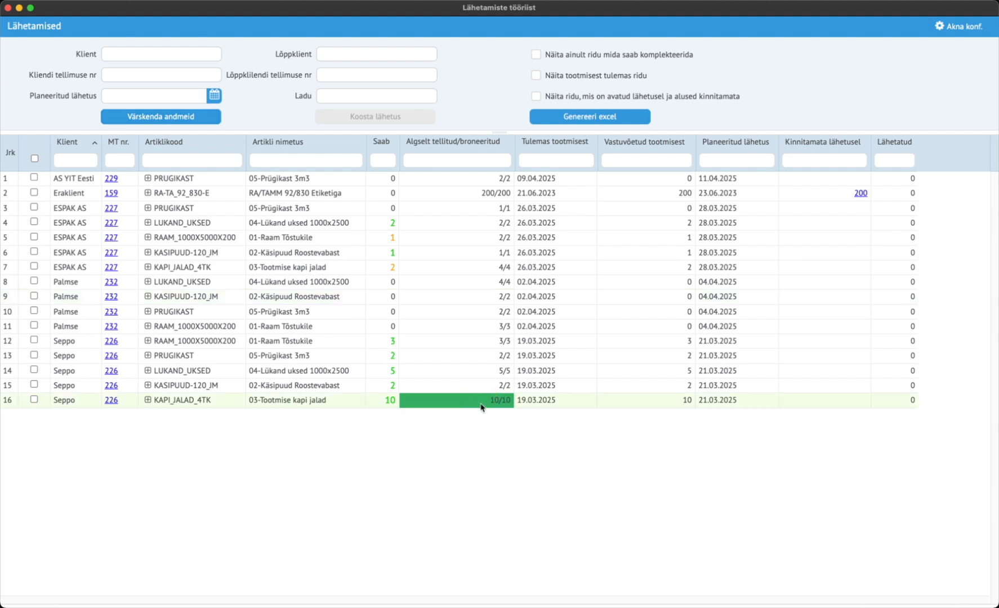
left_click(388, 407)
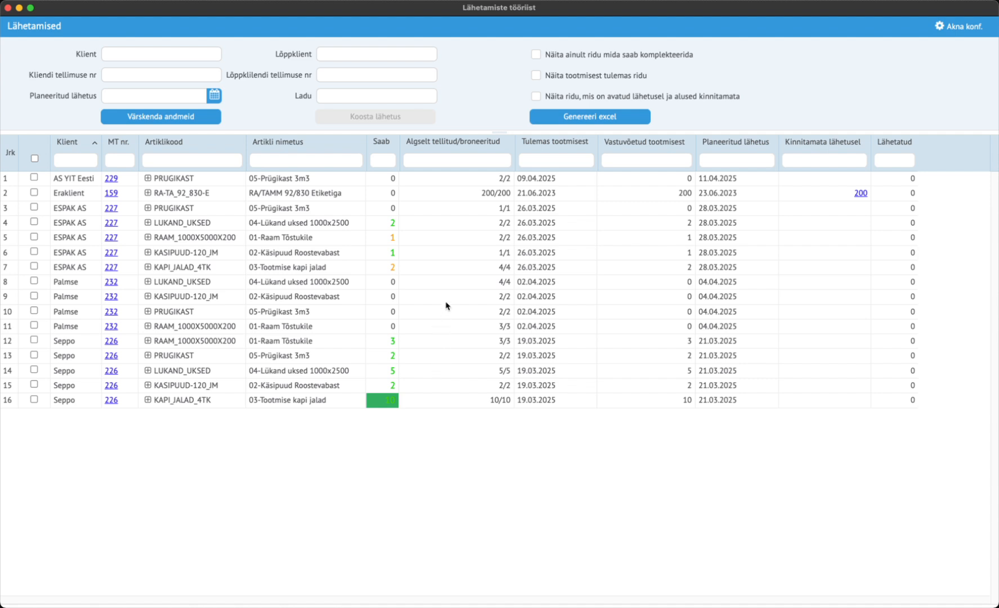
left_click(463, 268)
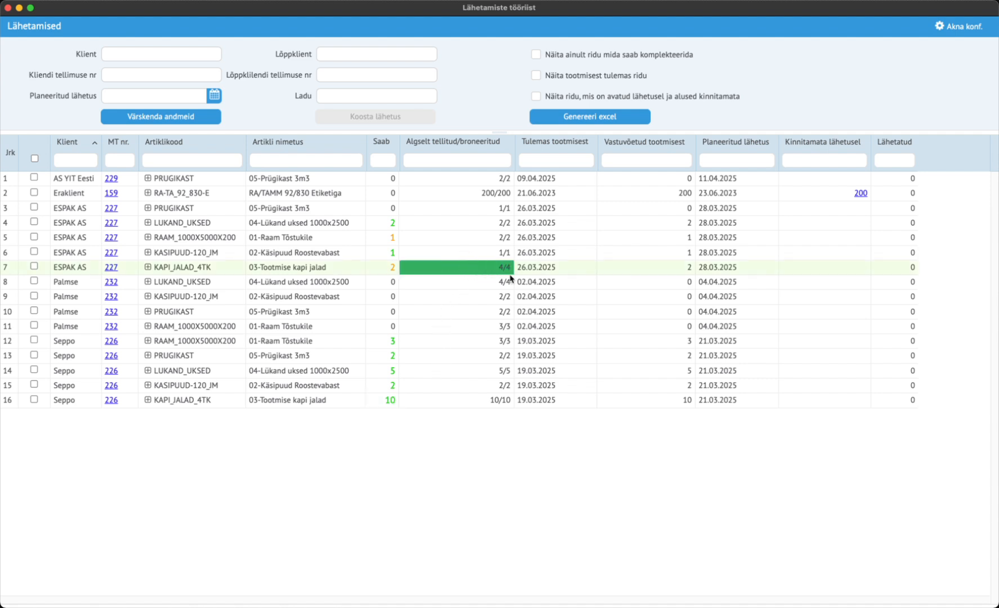
left_click(386, 268)
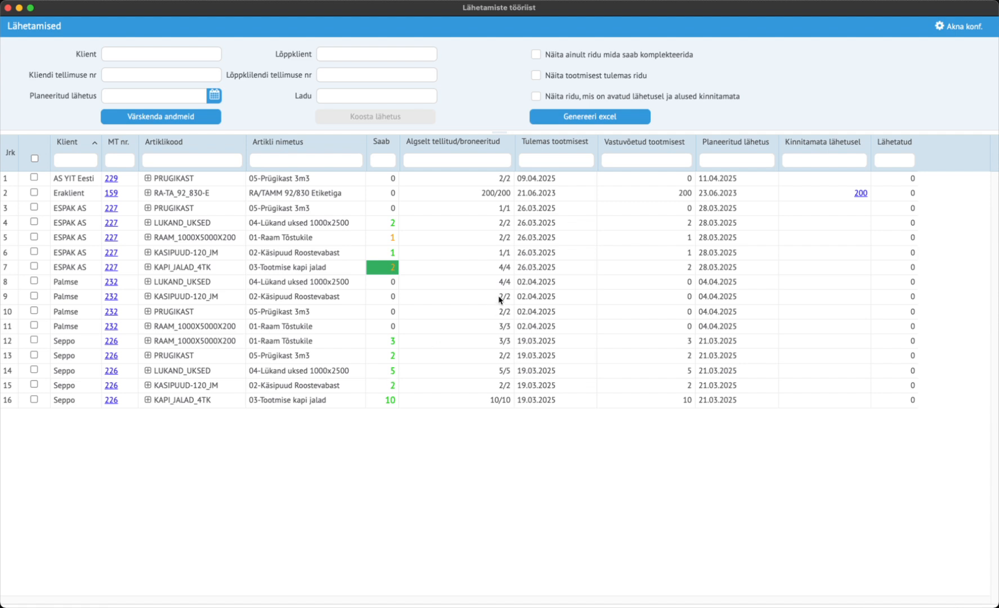
left_click(545, 269)
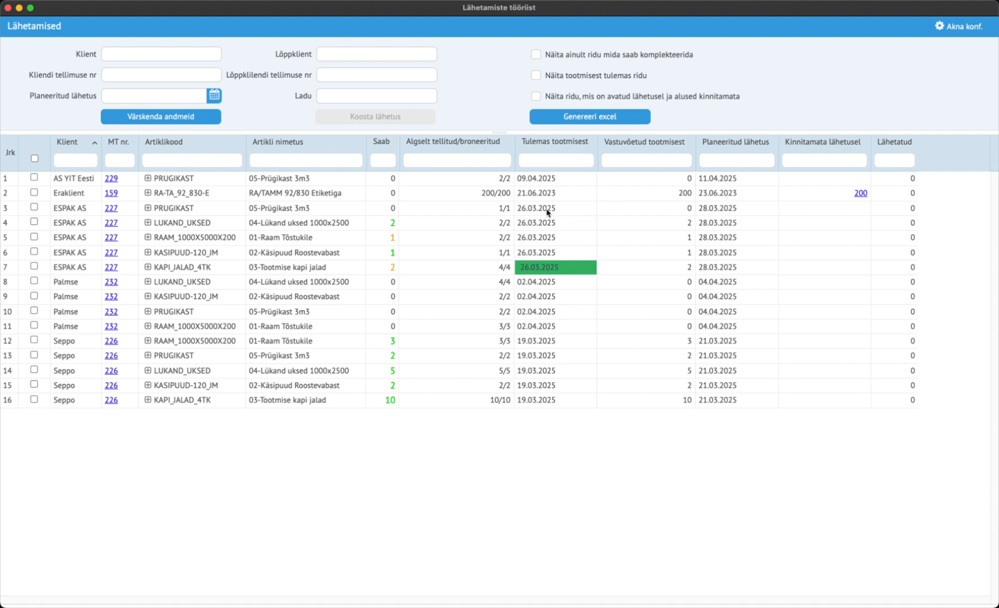
left_click(561, 209)
left_click(565, 225)
left_click(566, 267)
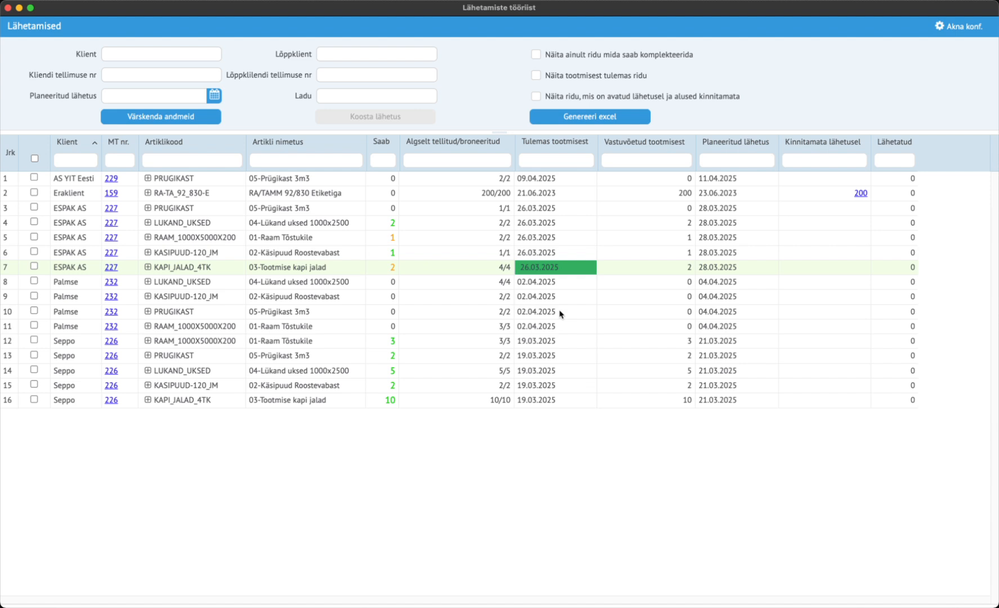
left_click(671, 271)
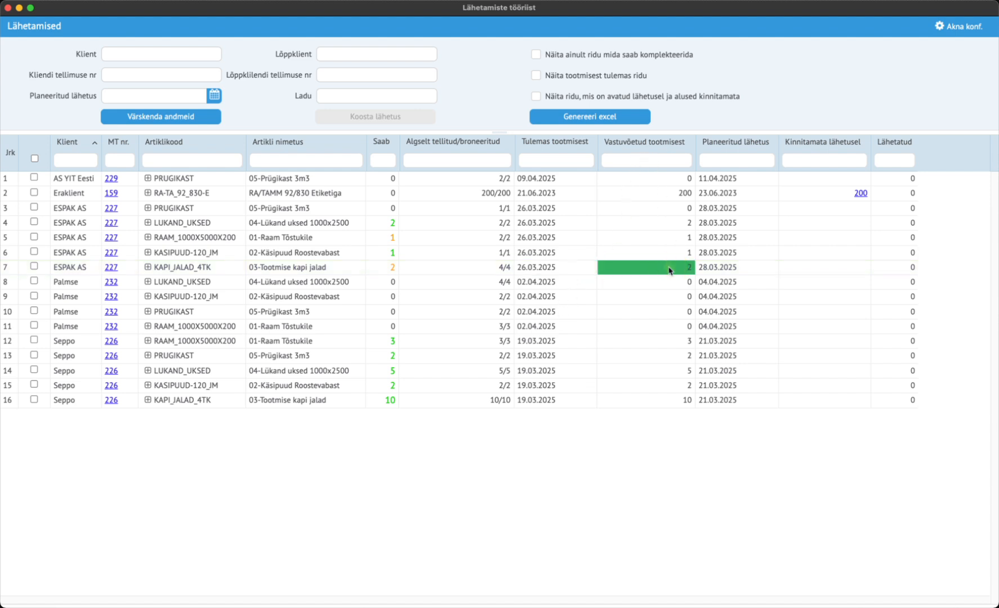
left_click(393, 269)
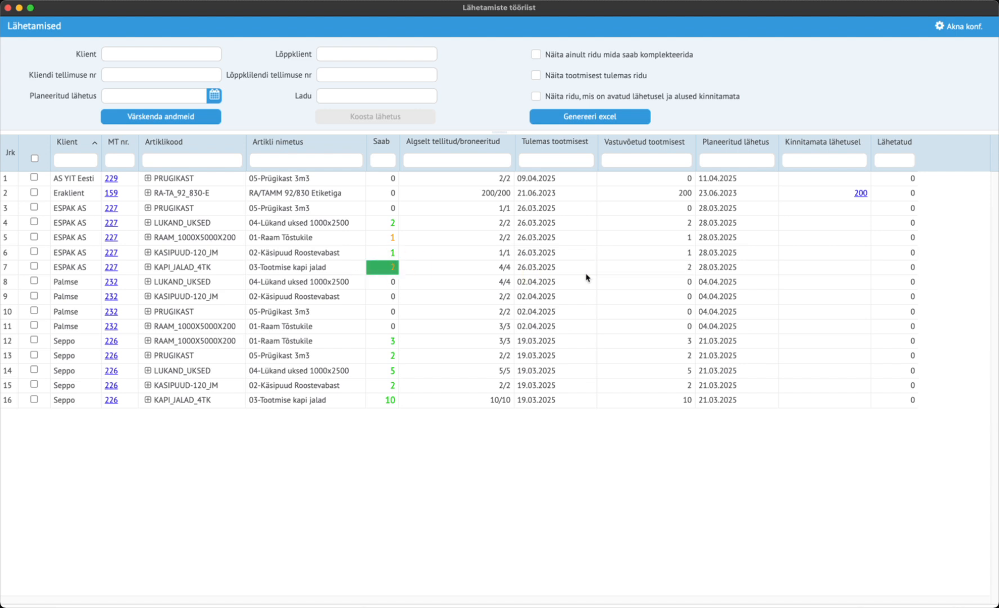
left_click(646, 270)
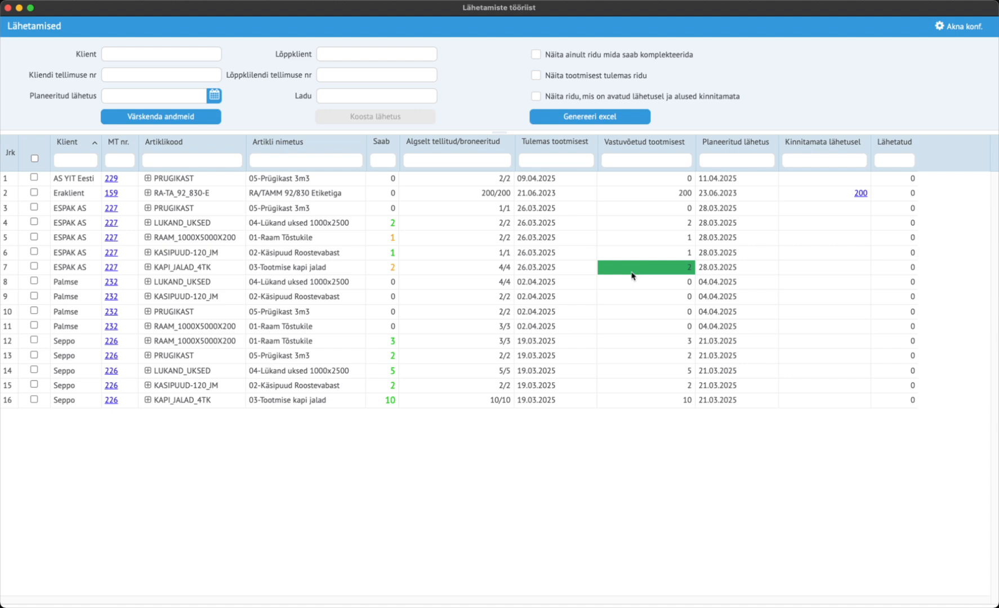
left_click(718, 270)
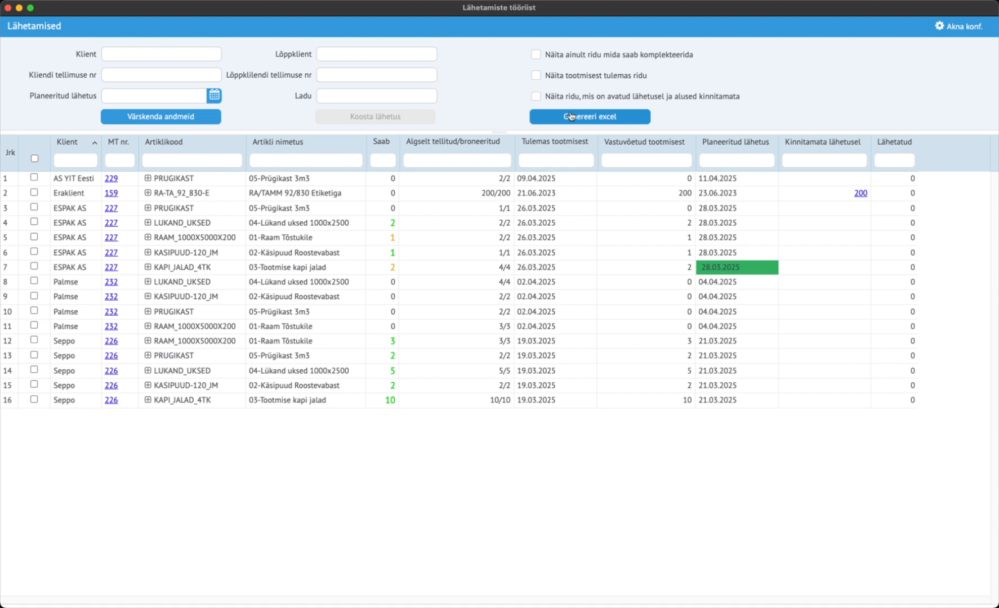
Refresh the list with only rows that can be completed, filter it to the client with planned dispatch 21.03.2025, and select all its rows
left_click(537, 56)
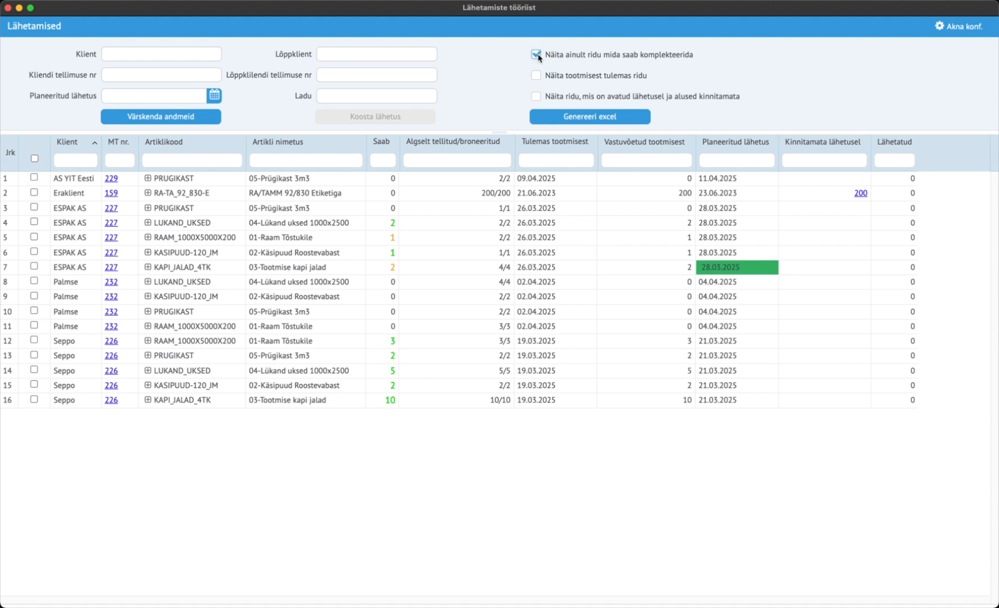
left_click(161, 117)
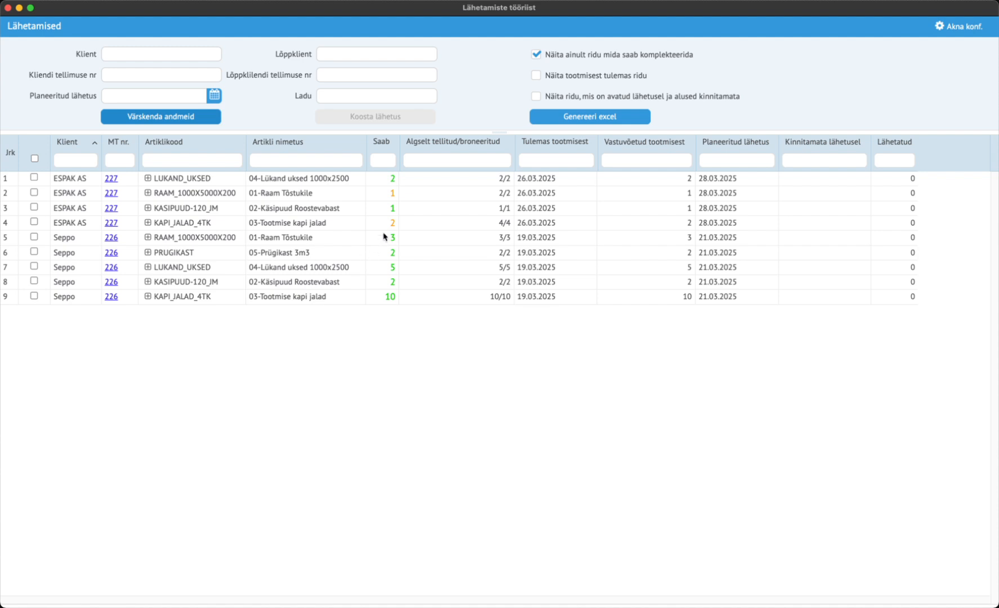
left_click(69, 161)
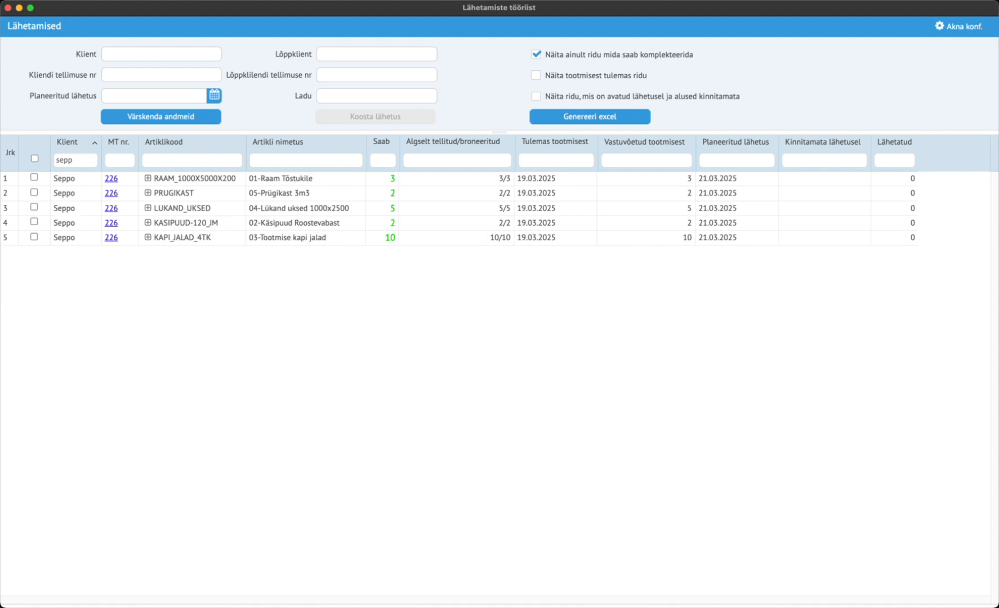
left_click(35, 158)
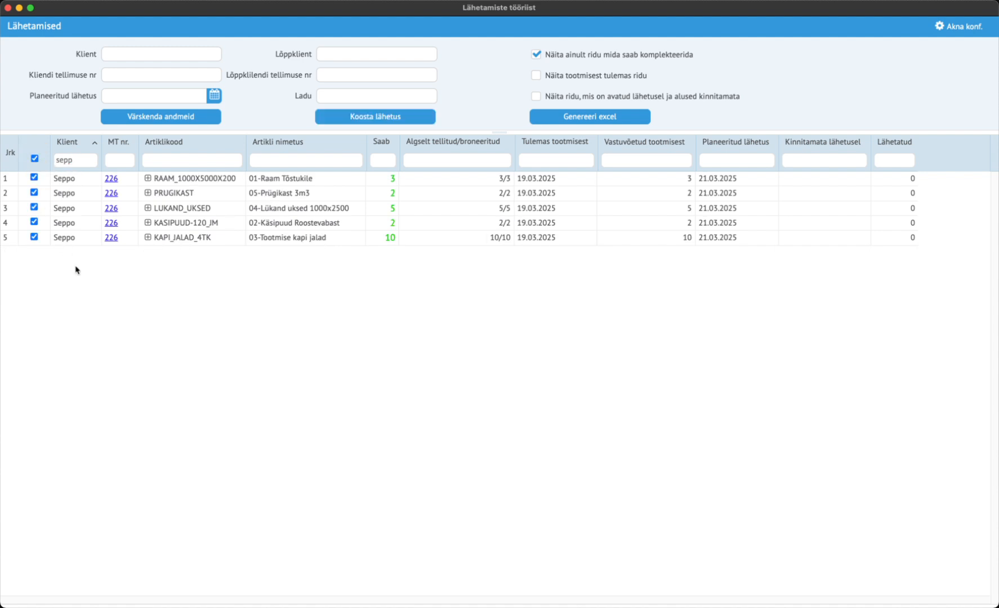
Compile a dispatch from all the selected rows and save it
left_click(387, 117)
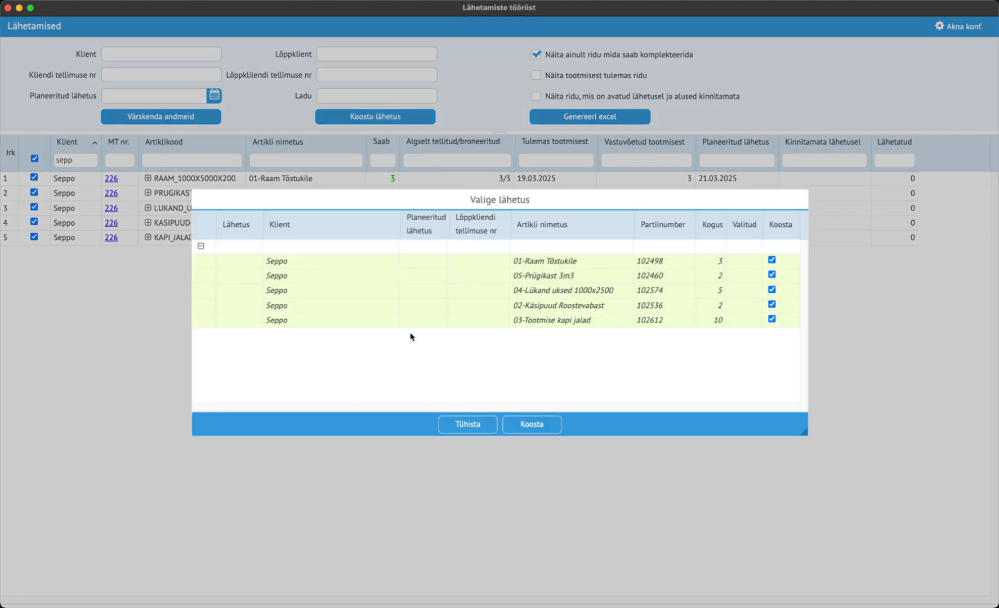
left_click(535, 425)
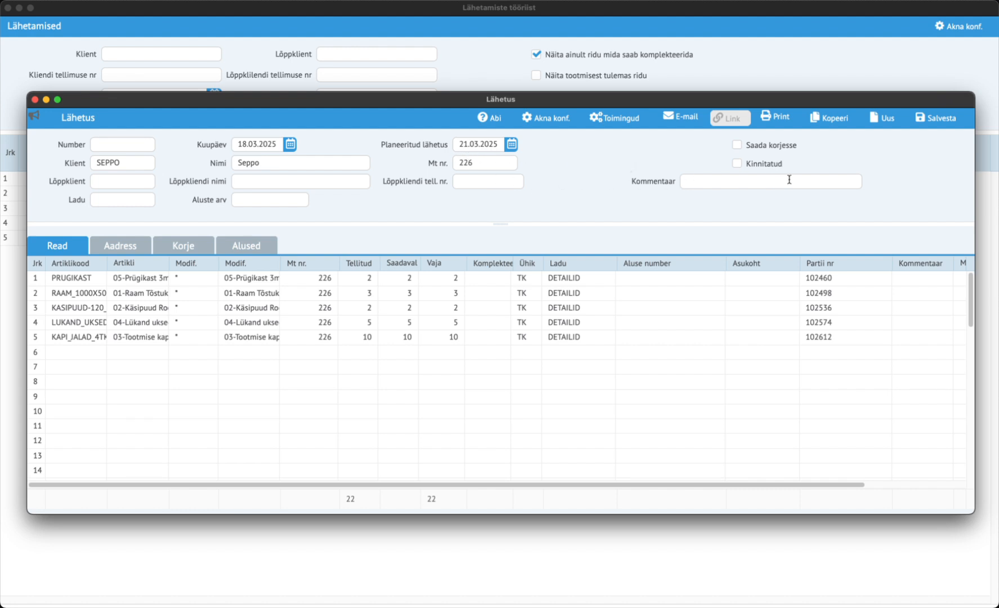
left_click(936, 118)
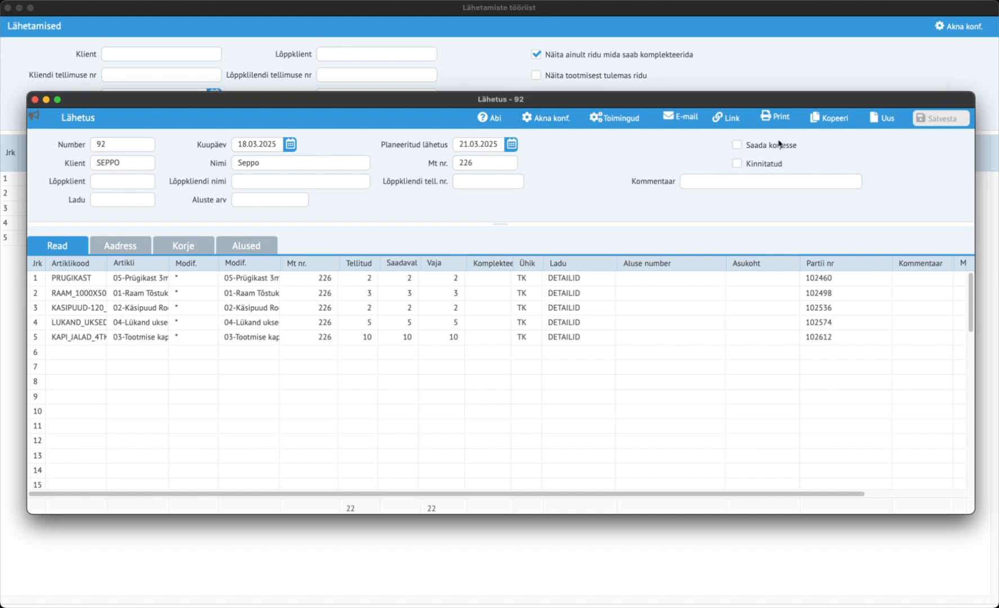
left_click(777, 116)
left_click(786, 141)
left_click(681, 116)
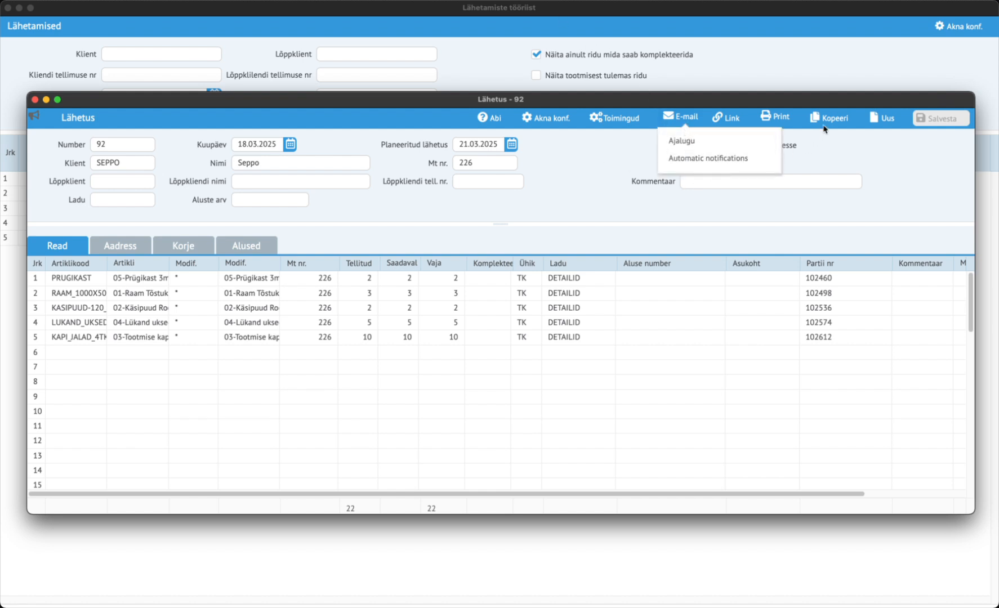
left_click(570, 181)
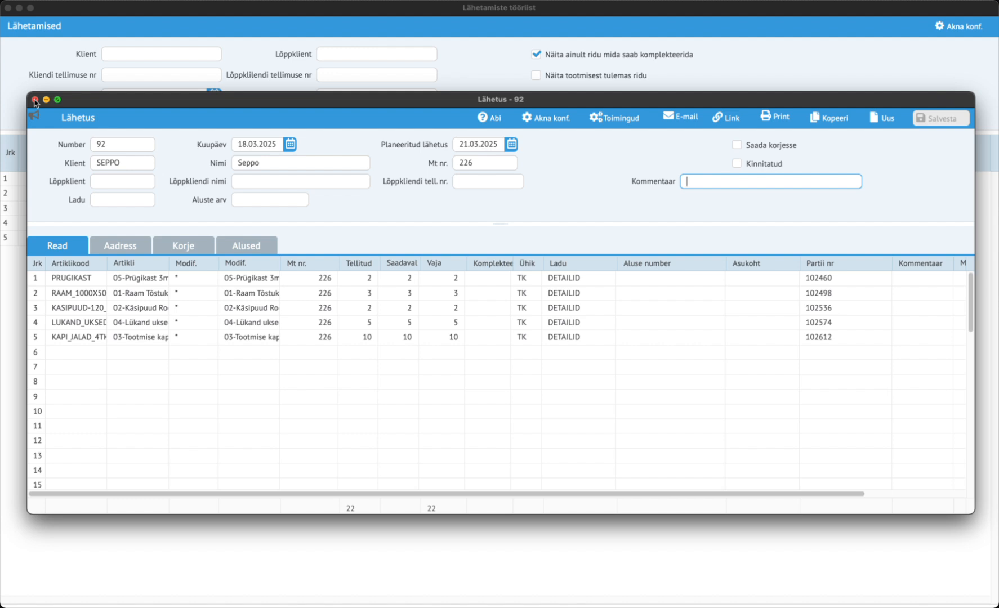
Close the dispatch and refresh the list with the client filter and the completable-rows-only option cleared
left_click(35, 100)
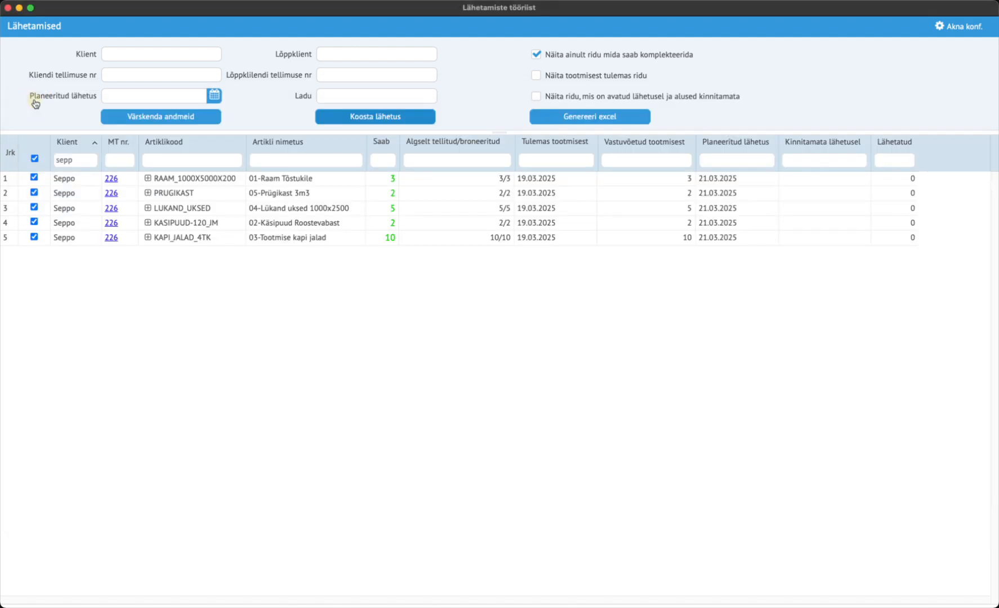
double_click(63, 160)
key("BackSpace")
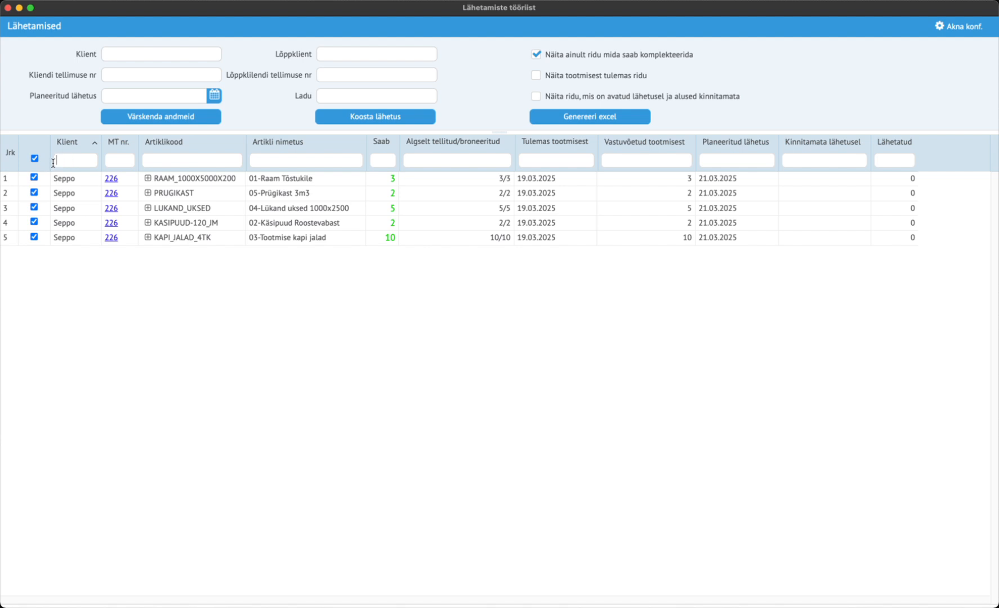
left_click(149, 118)
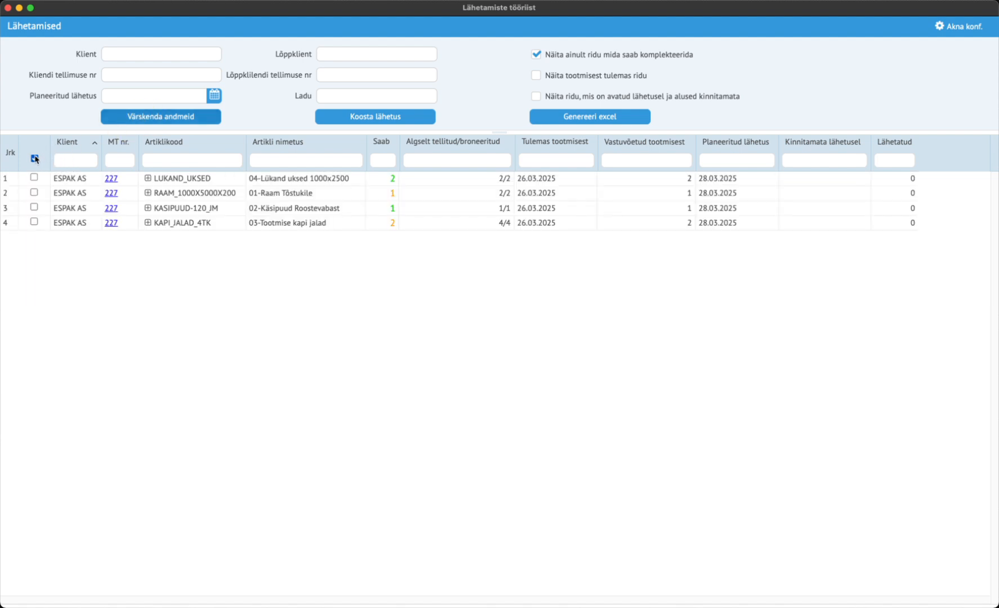
left_click(182, 115)
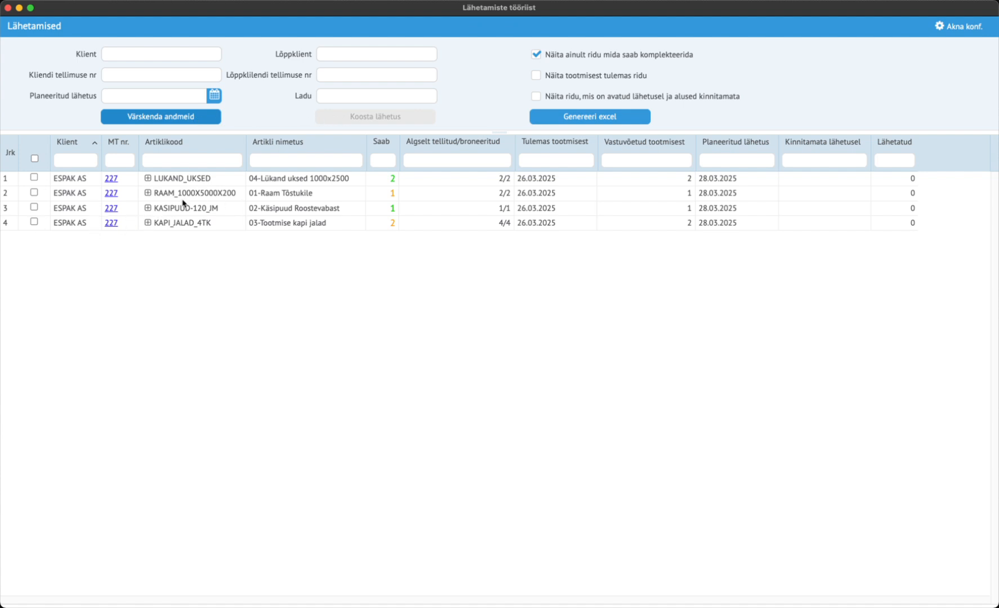
left_click(536, 54)
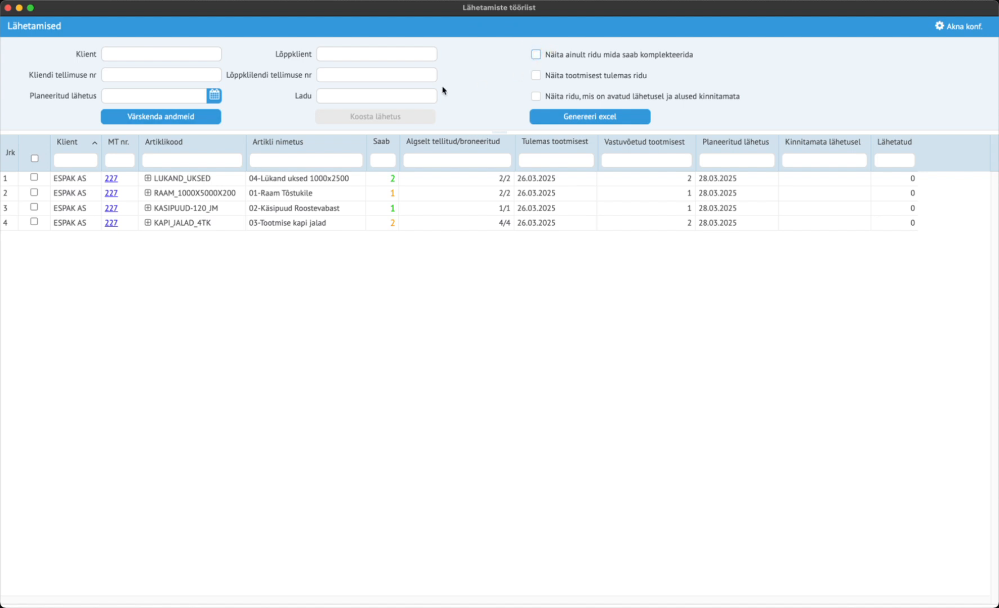
left_click(176, 117)
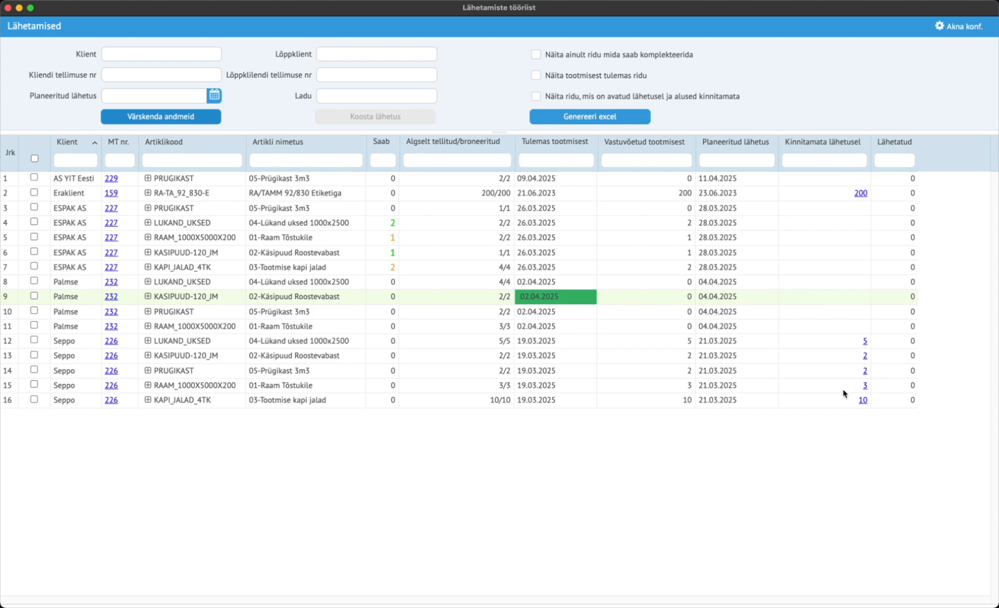
Open the unconfirmed dispatch from the KAPI_JALAD_4TK row planned for 21.03.2025, save it as confirmed (Kinnitatud), close it and refresh the list
left_click(863, 400)
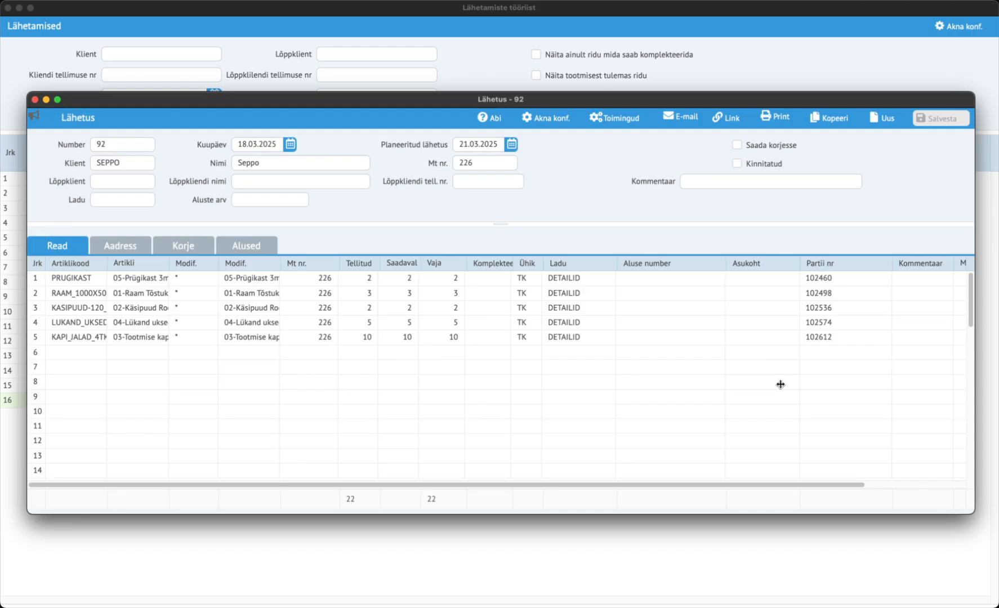
left_click(738, 163)
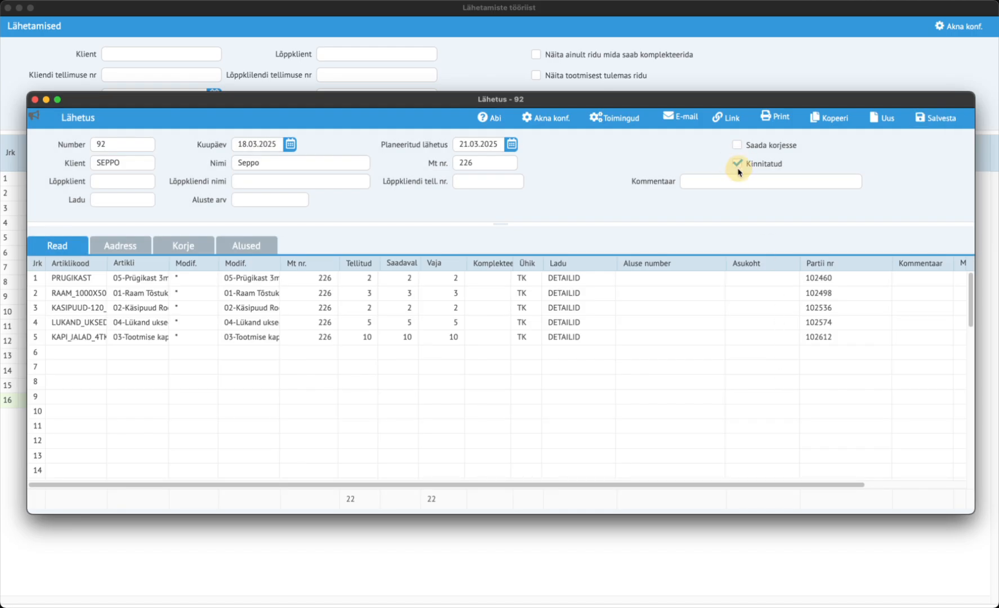
left_click(935, 118)
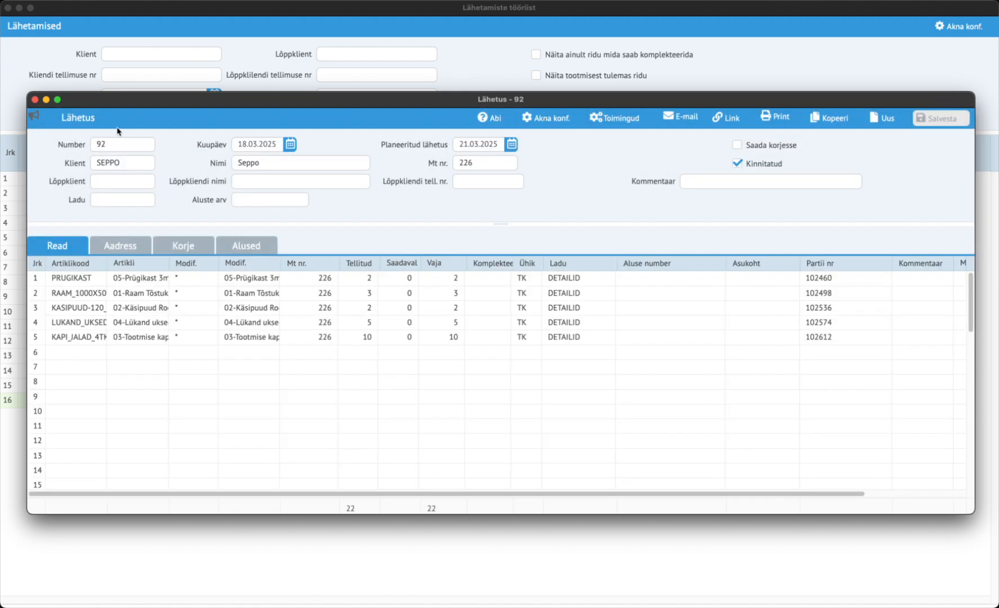
left_click(35, 100)
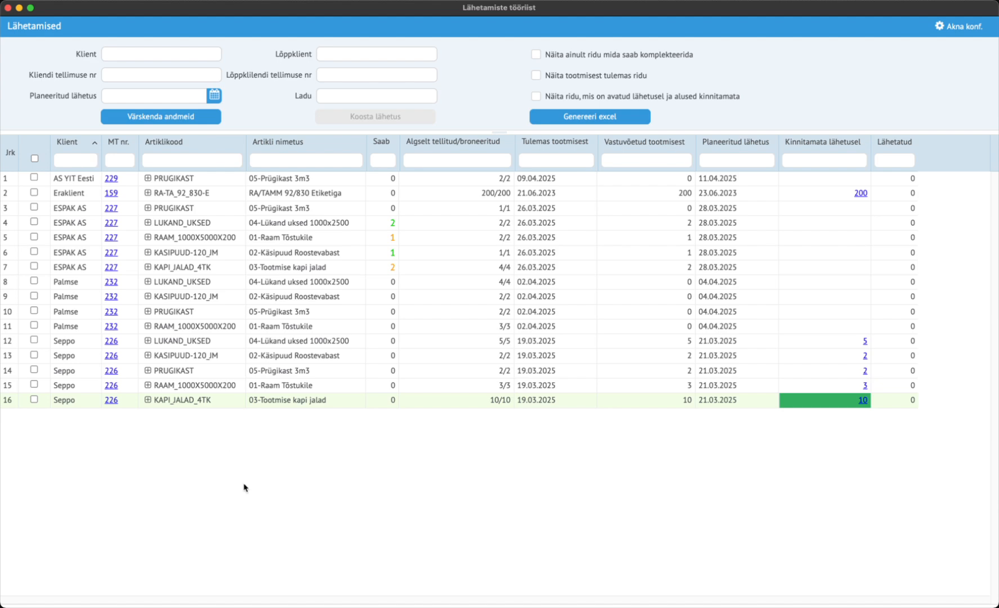
left_click(182, 118)
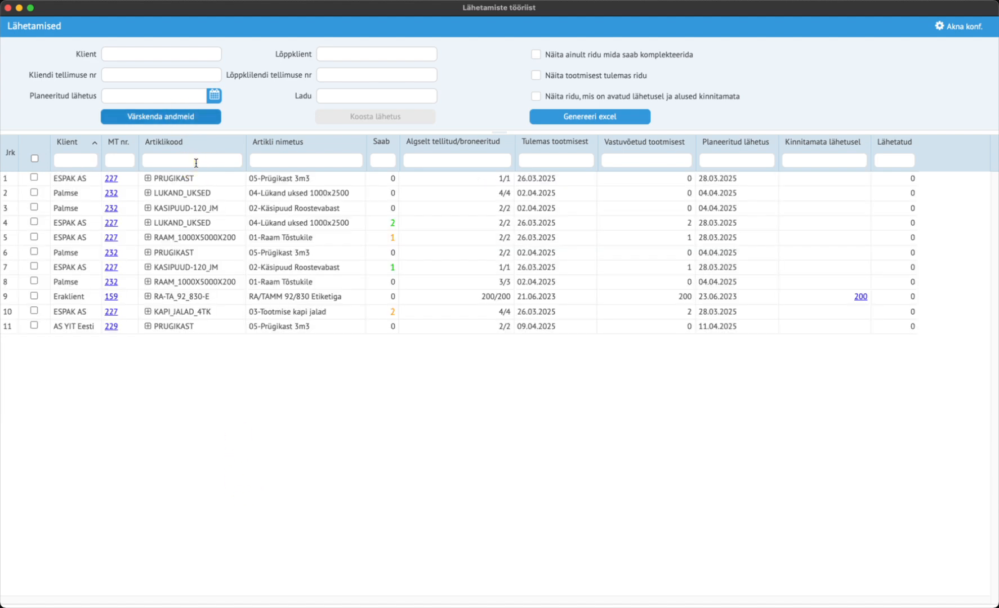